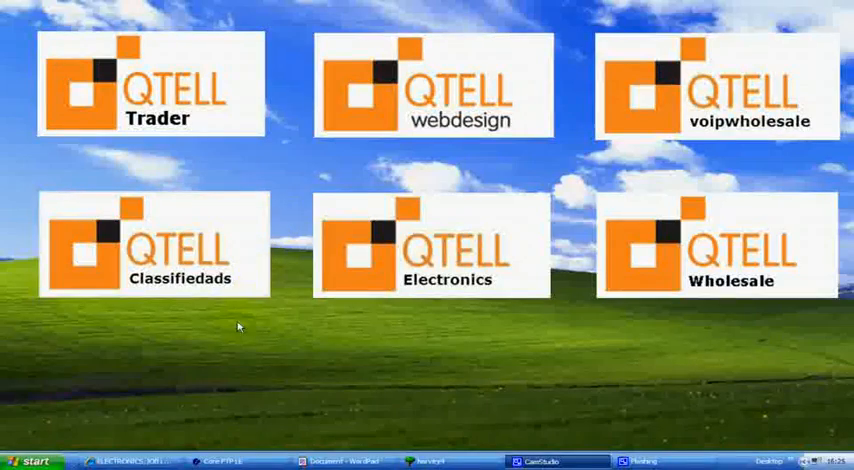
Step: Bring up the Qtellelectronics storefront from the desktop, then view the yoursite.qtelltrader.com template store
left_click(140, 462)
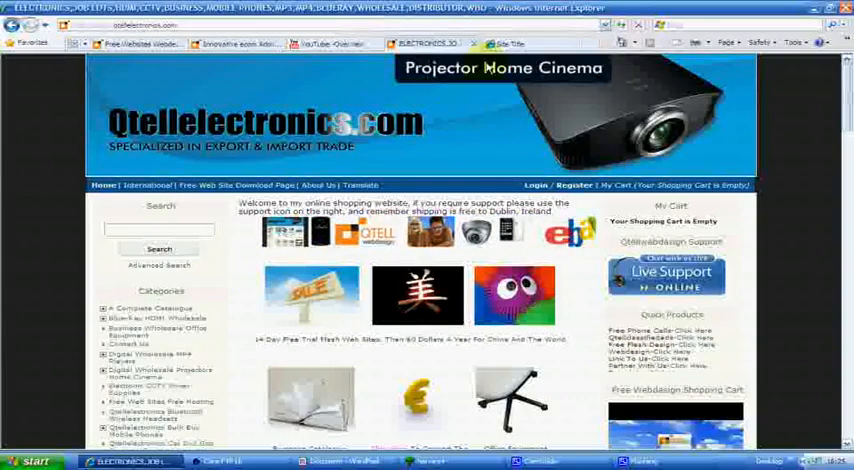
left_click(505, 43)
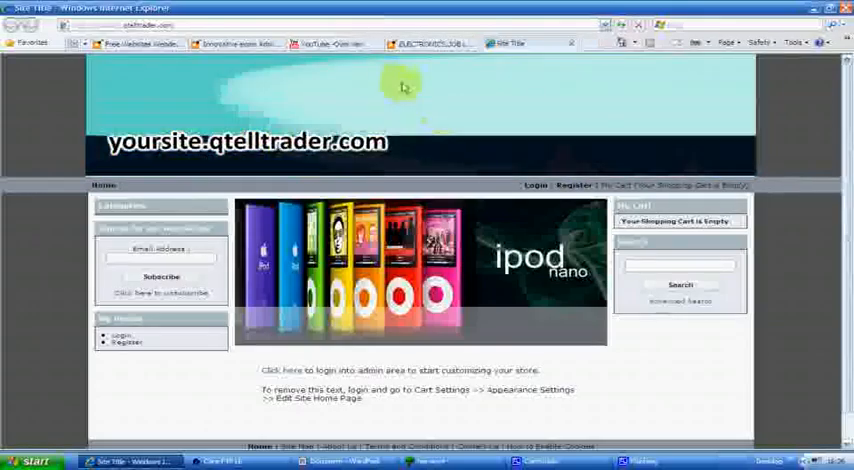
left_click(420, 43)
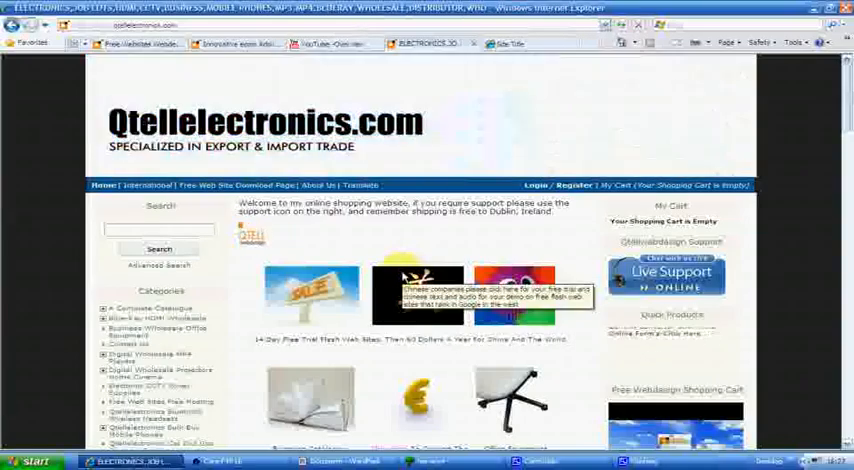
left_click(232, 43)
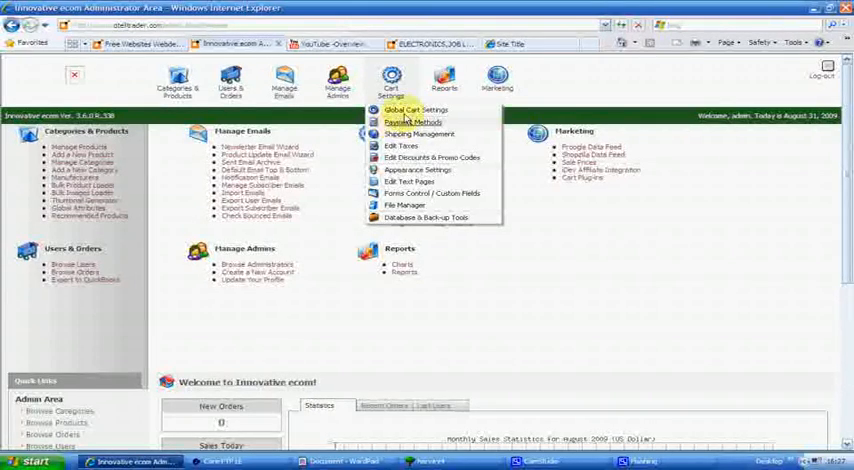
mouse_move(390, 80)
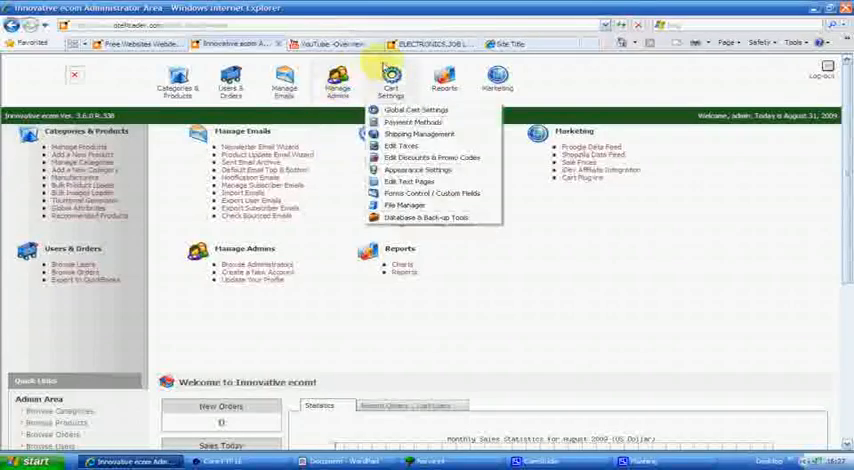
left_click(420, 43)
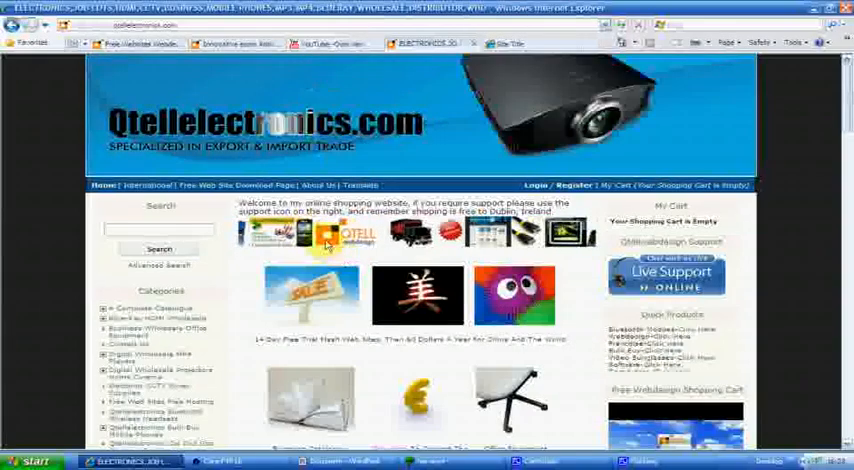
left_click(120, 43)
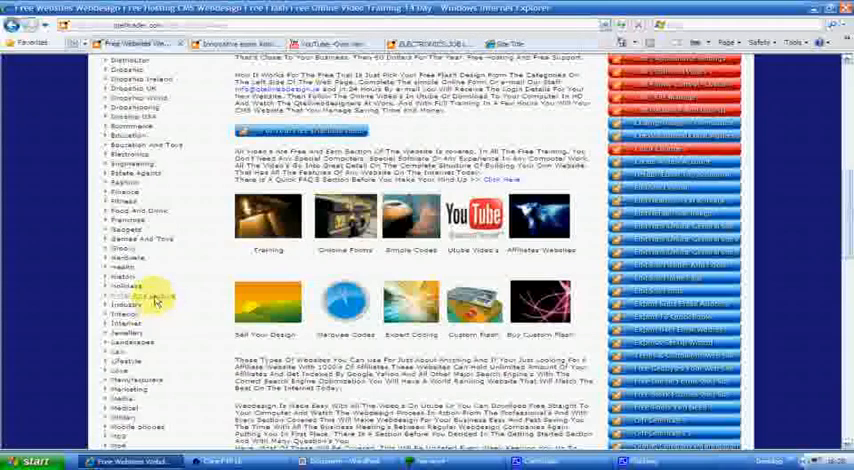
Step: View the qtelltrader template store, then head to the Innovative ecom administrator area
left_click(520, 44)
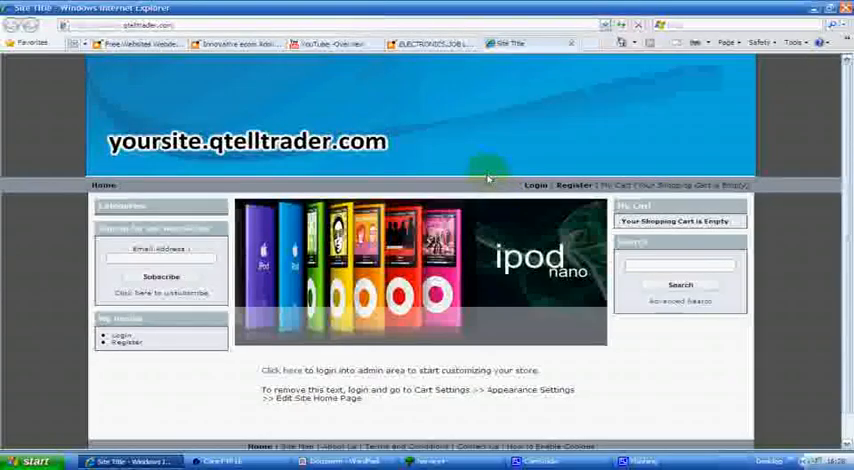
left_click(243, 44)
mouse_move(337, 82)
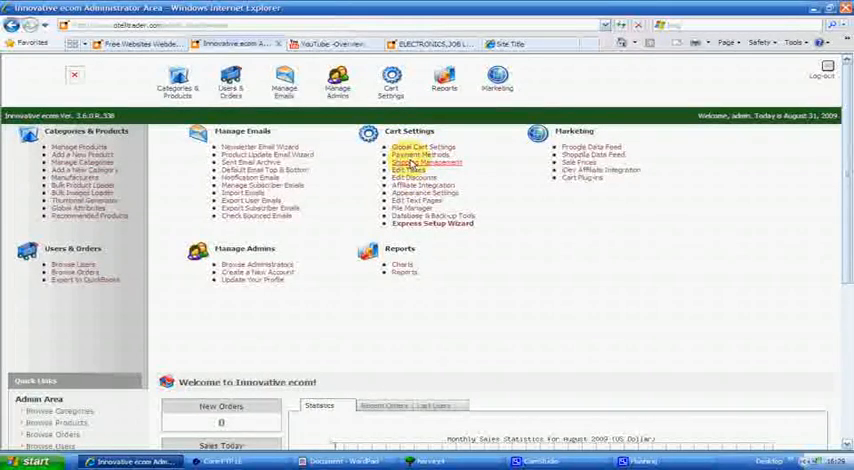
Step: Return to the Qtellelectronics storefront home page with its banner and product categories
left_click(430, 43)
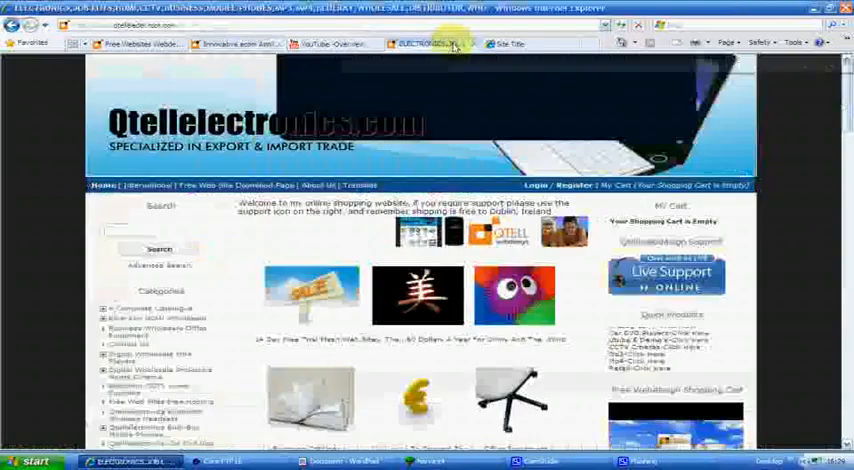